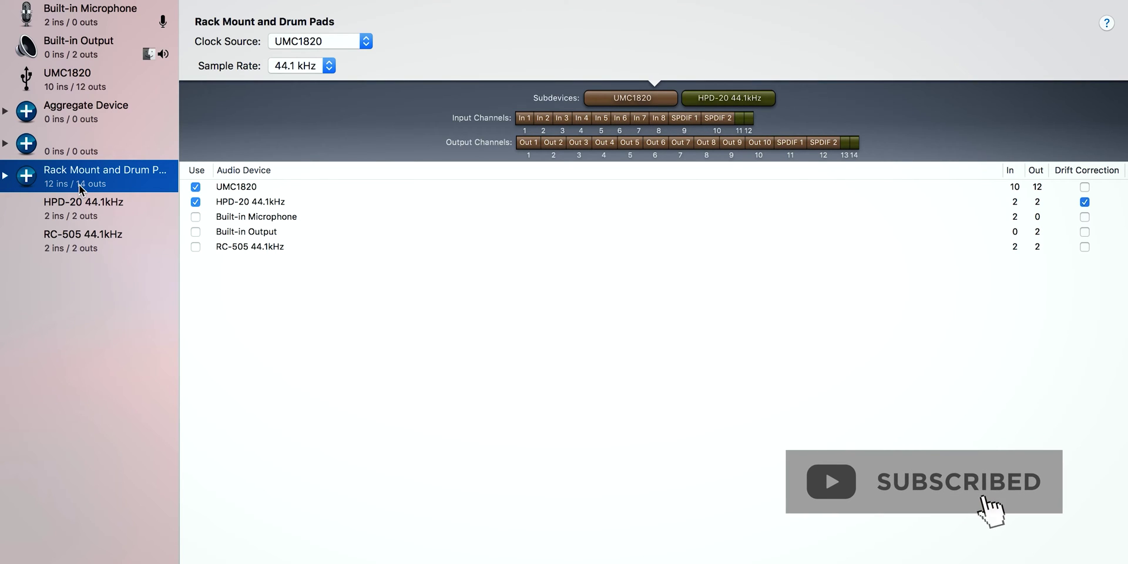
Add the UMC1820 and RC-505 to the new 'Mixer and RC-505' aggregate device.
click(80, 150)
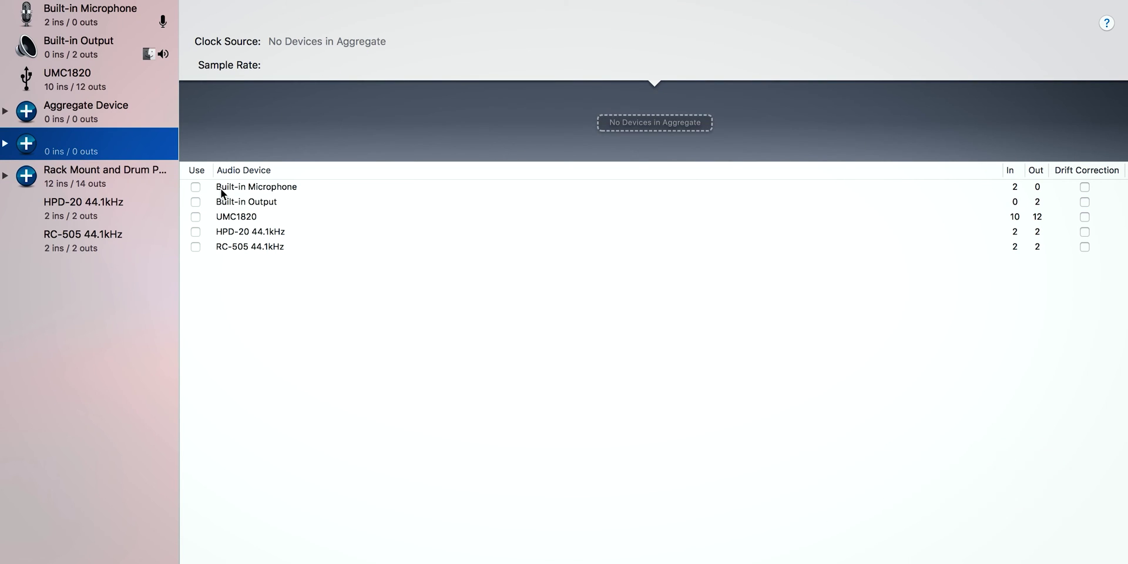
click(195, 217)
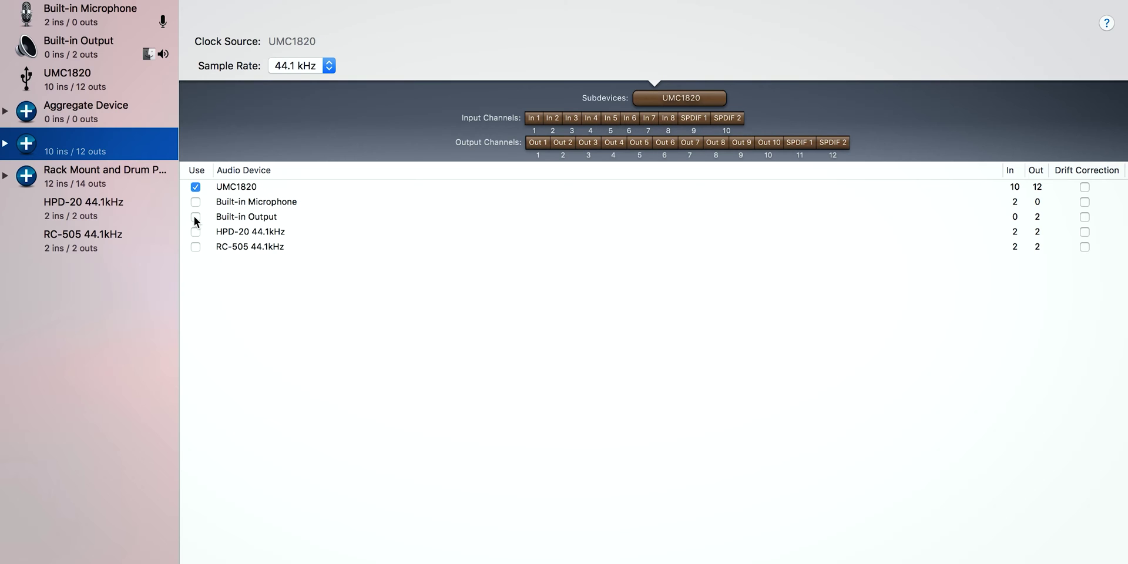
click(196, 247)
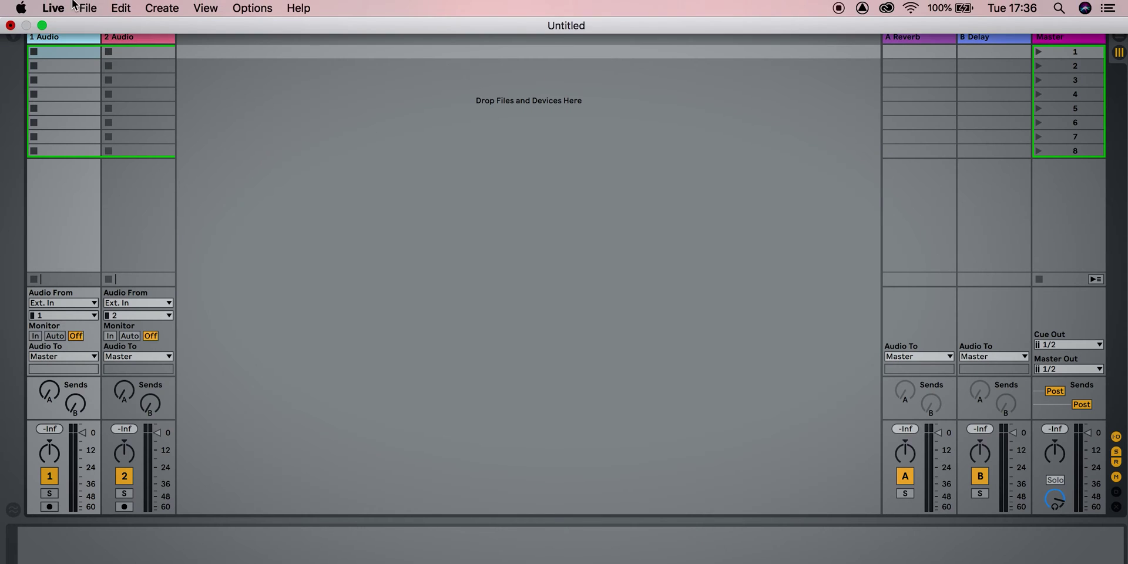
Set Live's audio input and output devices to Mixer and RC-505.
click(53, 9)
click(88, 47)
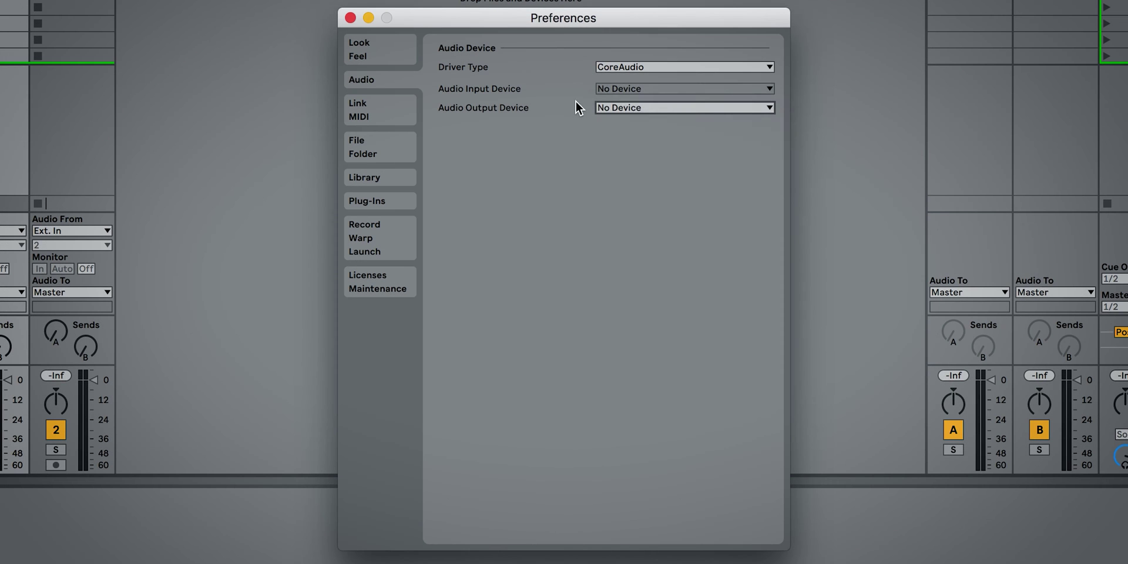
click(608, 89)
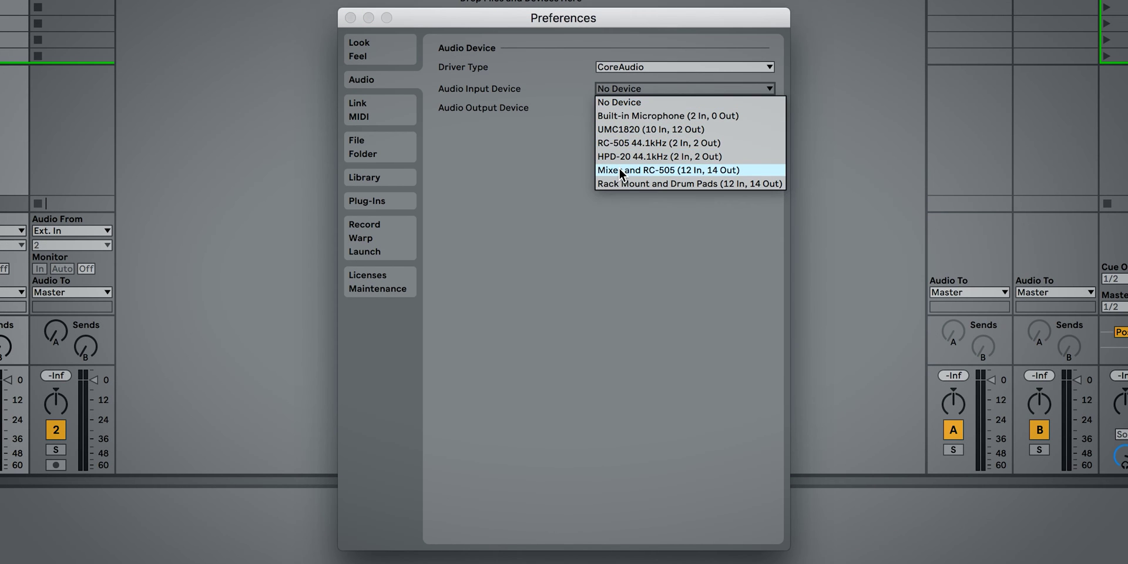
click(619, 169)
click(626, 110)
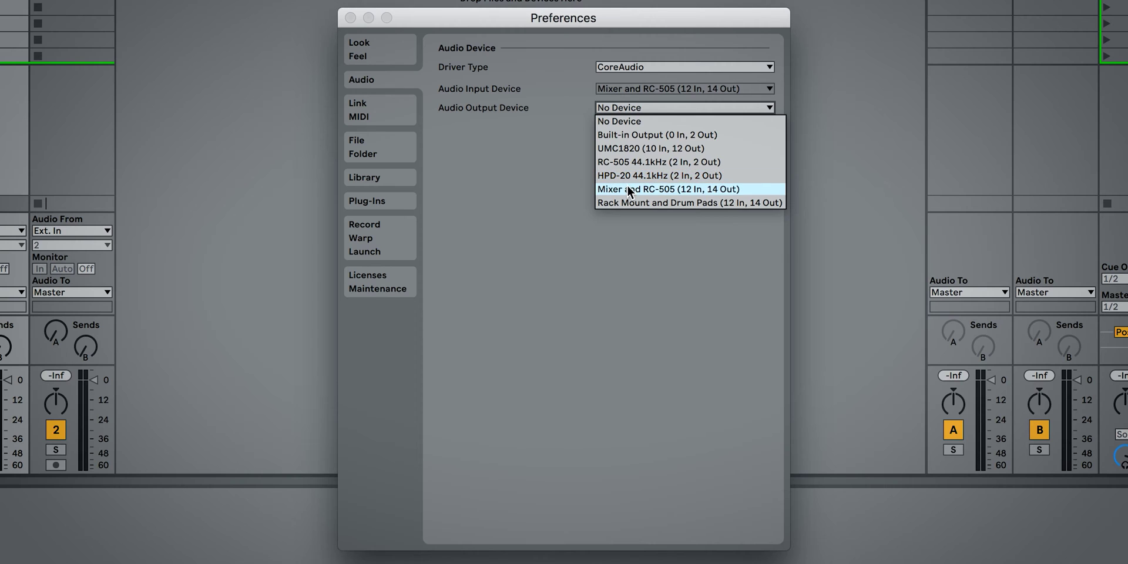
click(627, 189)
Enable mono inputs 9, 10, 11, 12 and stereo inputs 9/10 and 11/12.
click(638, 130)
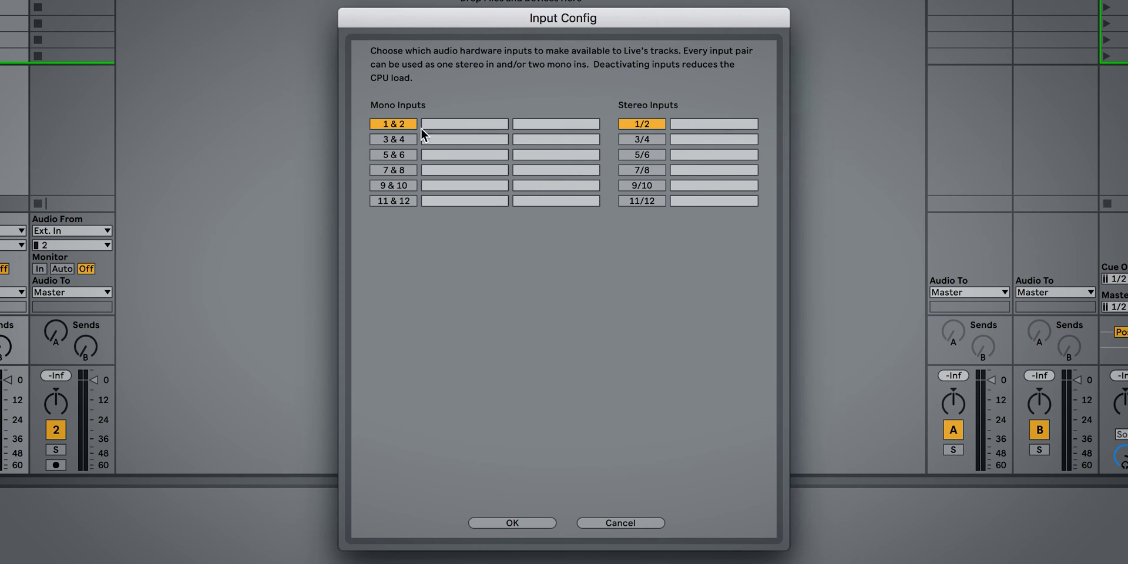
click(397, 187)
click(396, 200)
click(646, 200)
click(647, 185)
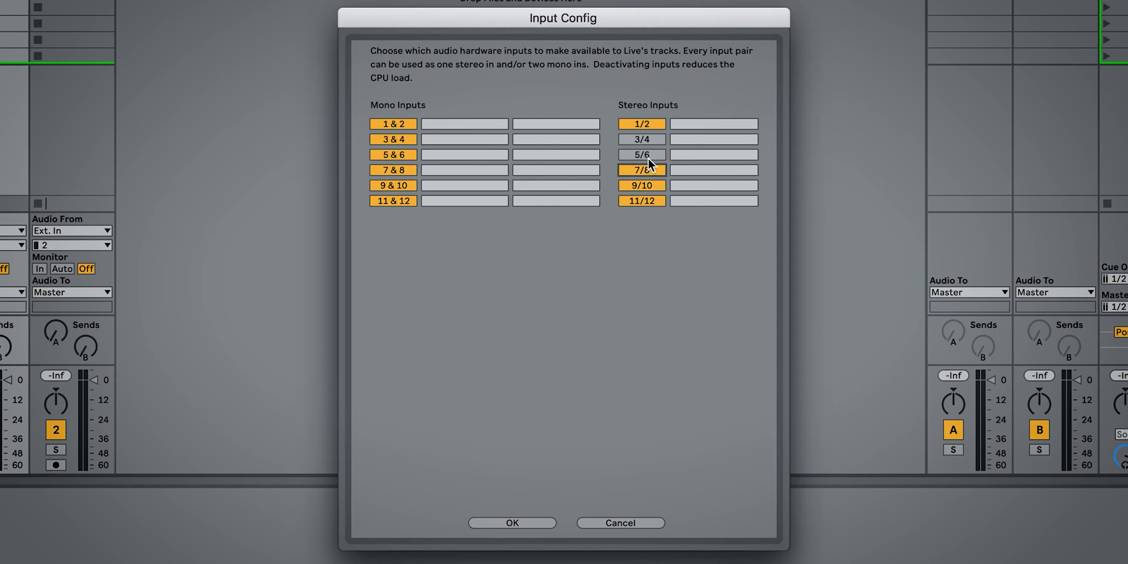
click(519, 523)
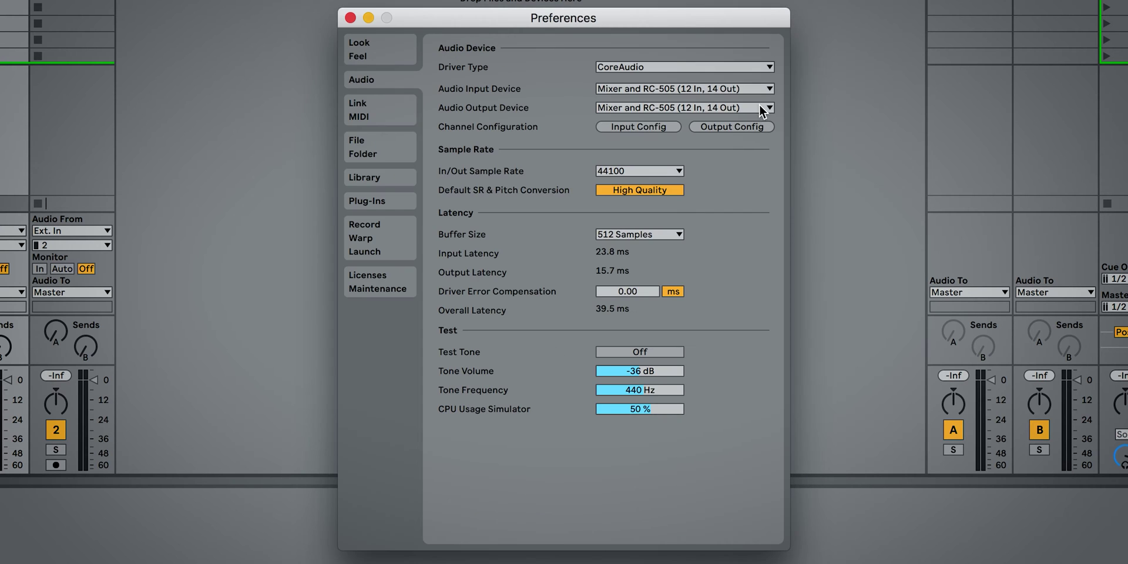
Confirm the output channel configuration and close Preferences.
click(746, 124)
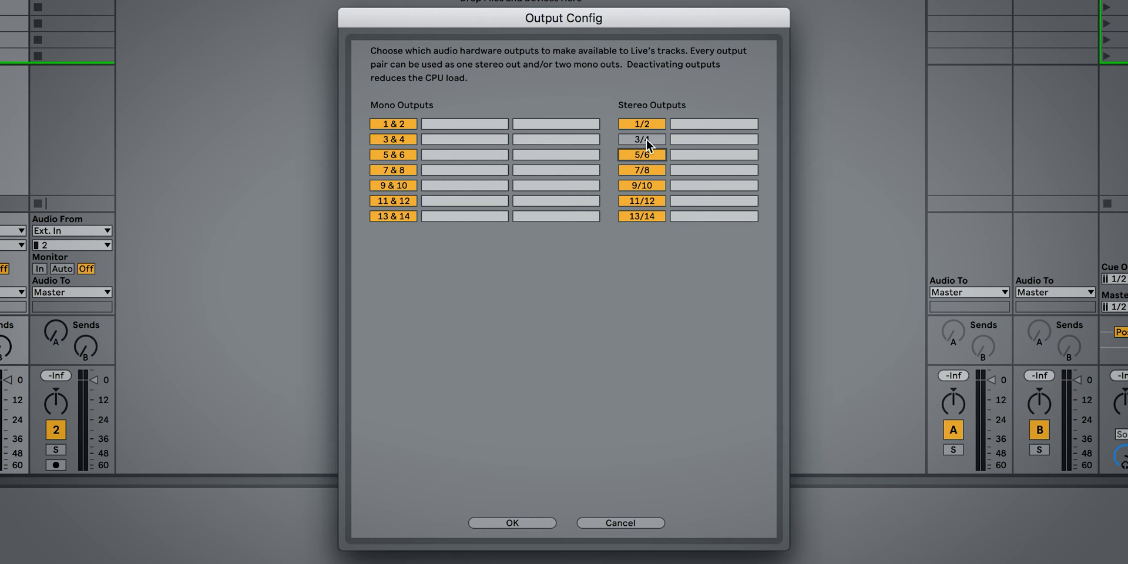
click(511, 523)
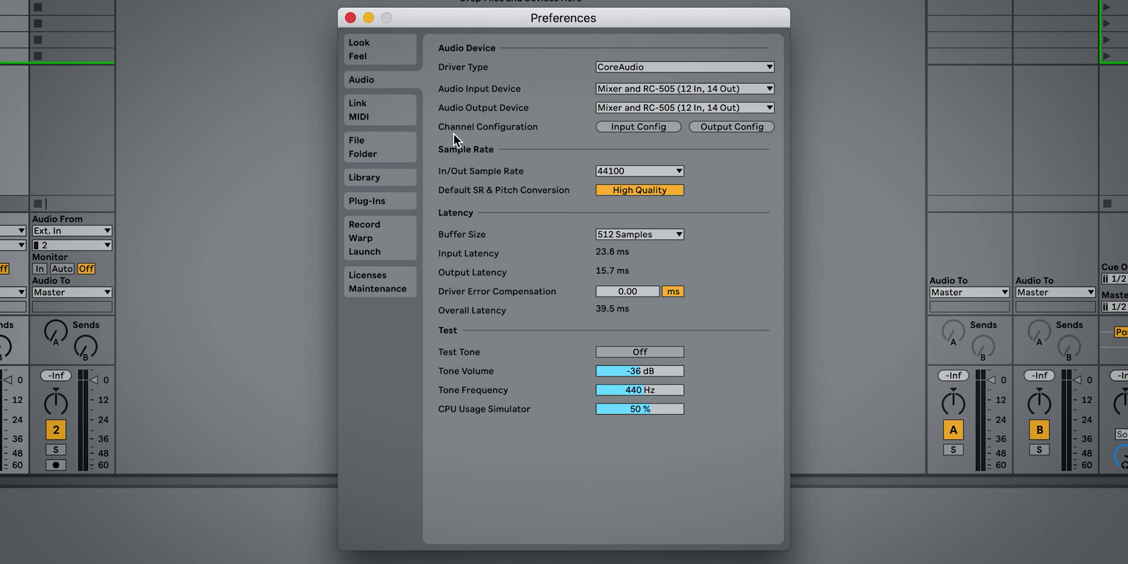
click(351, 17)
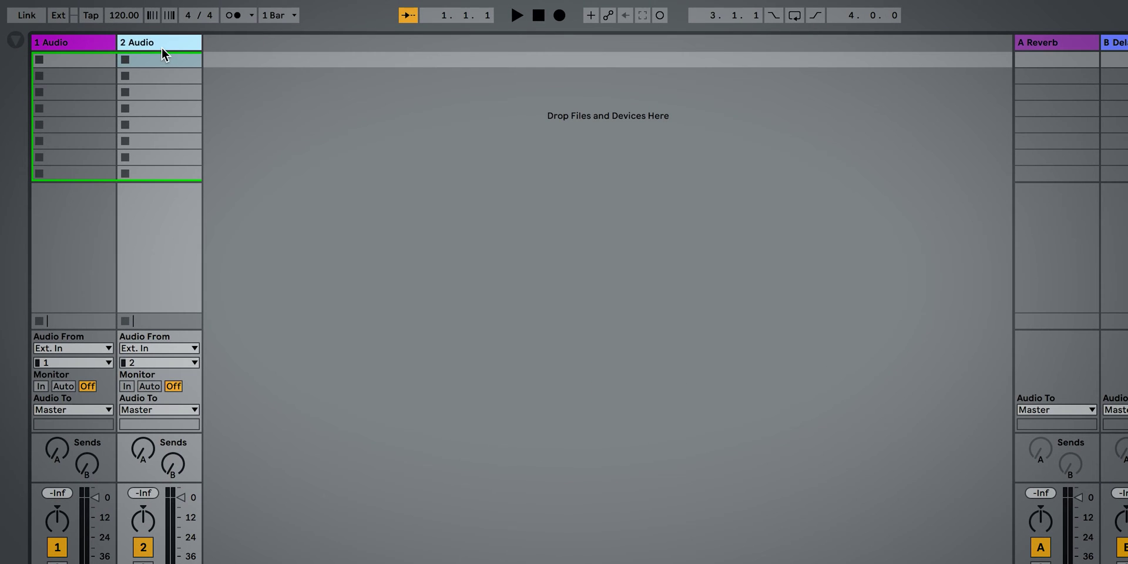
Name a track BOSS RC-505 and give it a dark colour.
key(ctrl+r)
text(B)
right_click(177, 45)
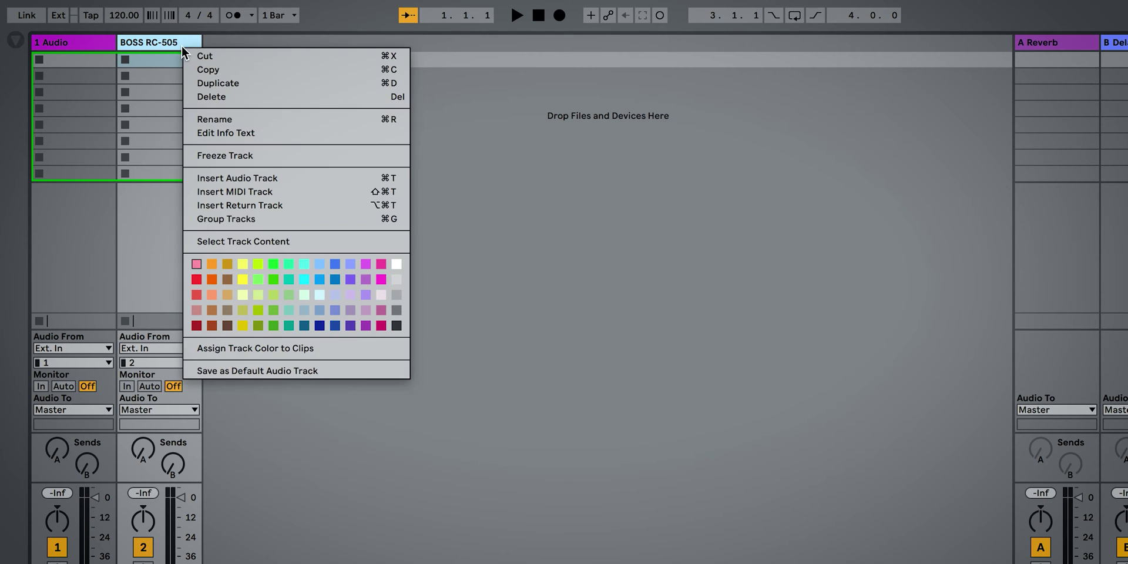
click(398, 322)
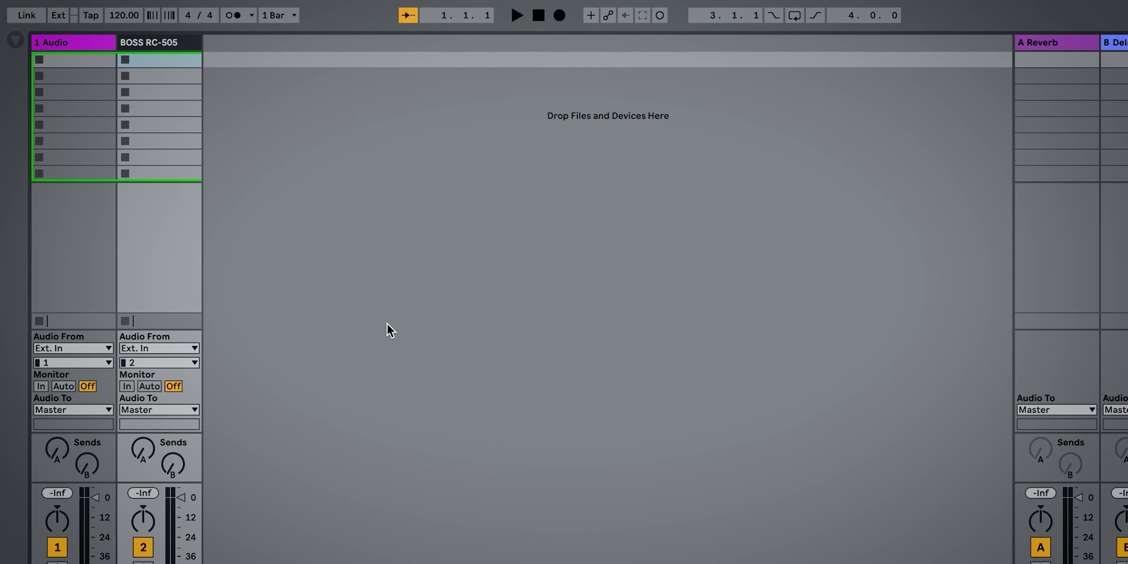
Duplicate the 1 Audio track and rename the first audio track Guitar.
click(78, 37)
key(ctrl+d)
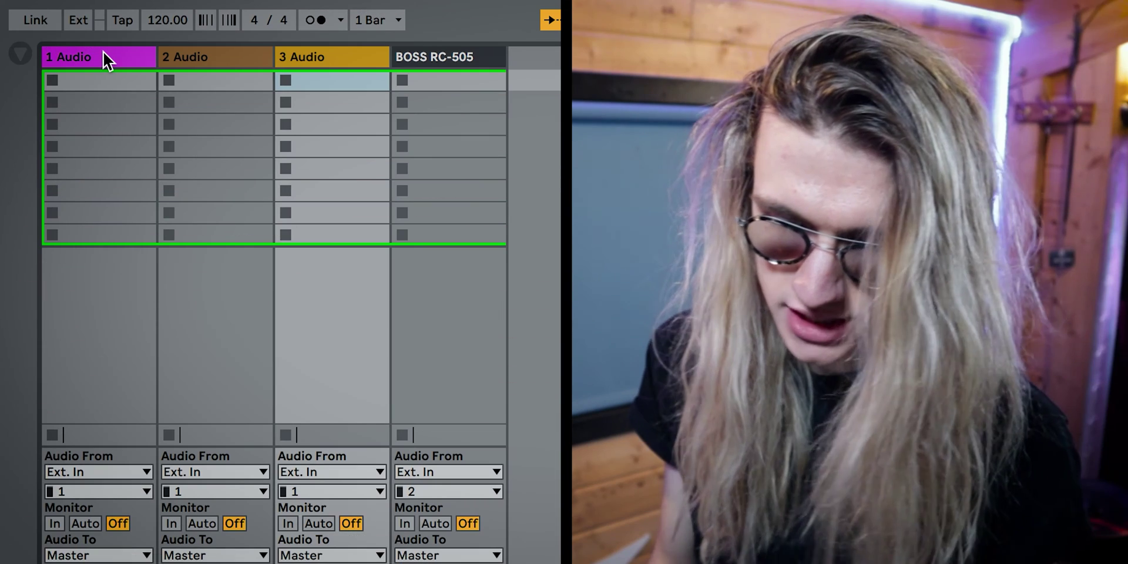
click(103, 52)
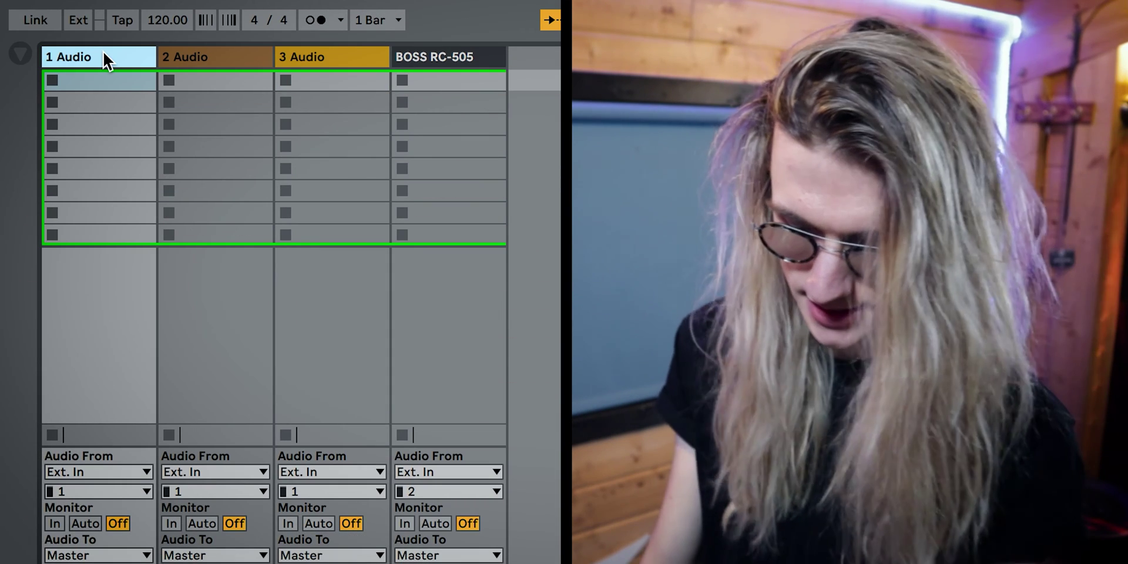
key(ctrl+r)
text(Guitar)
click(192, 59)
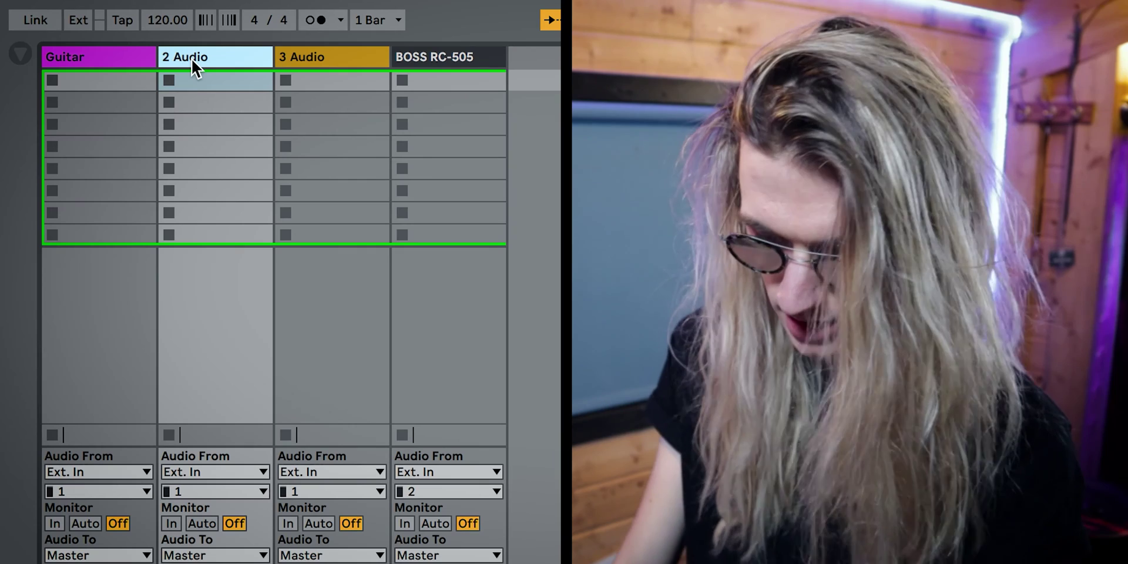
Rename the second and third audio tracks Keys and Vocals.
key(ctrl+r)
text(Ke)
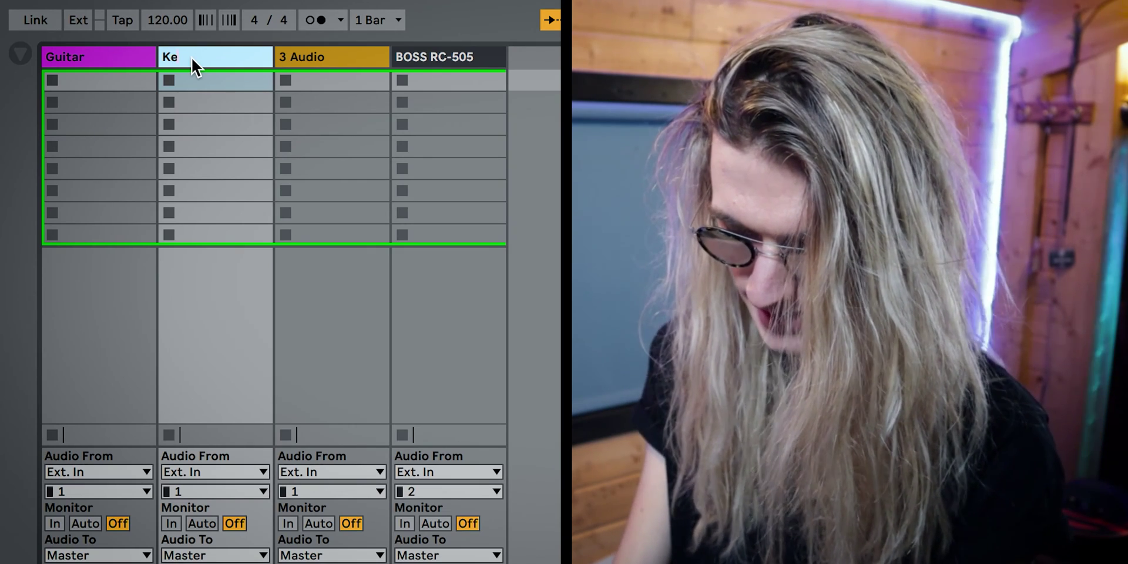
text(ys)
click(329, 57)
key(ctrl+r)
text(V)
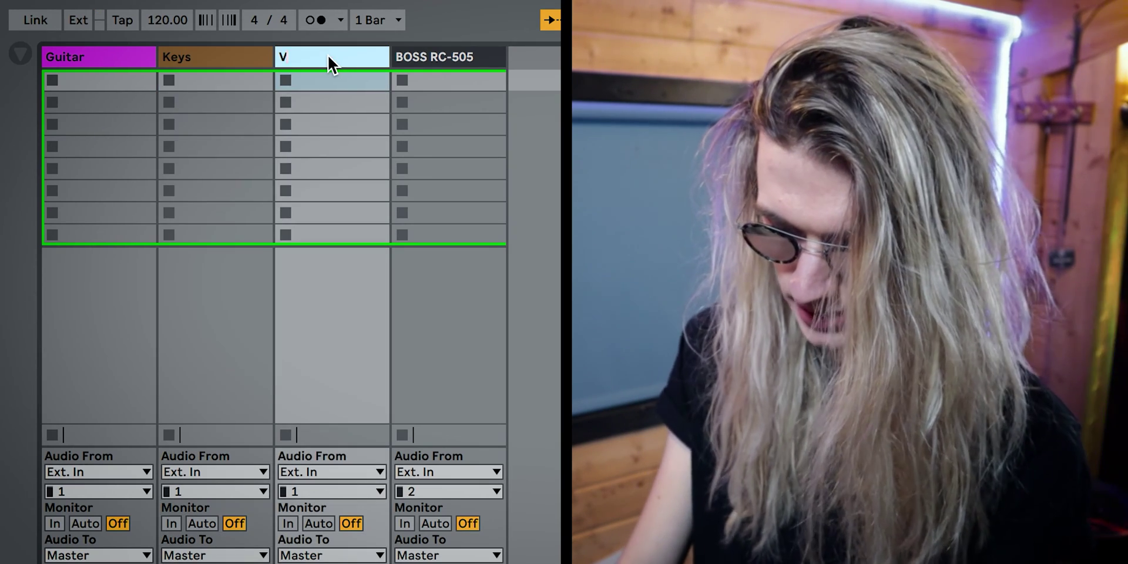
text(ocals)
key(Return)
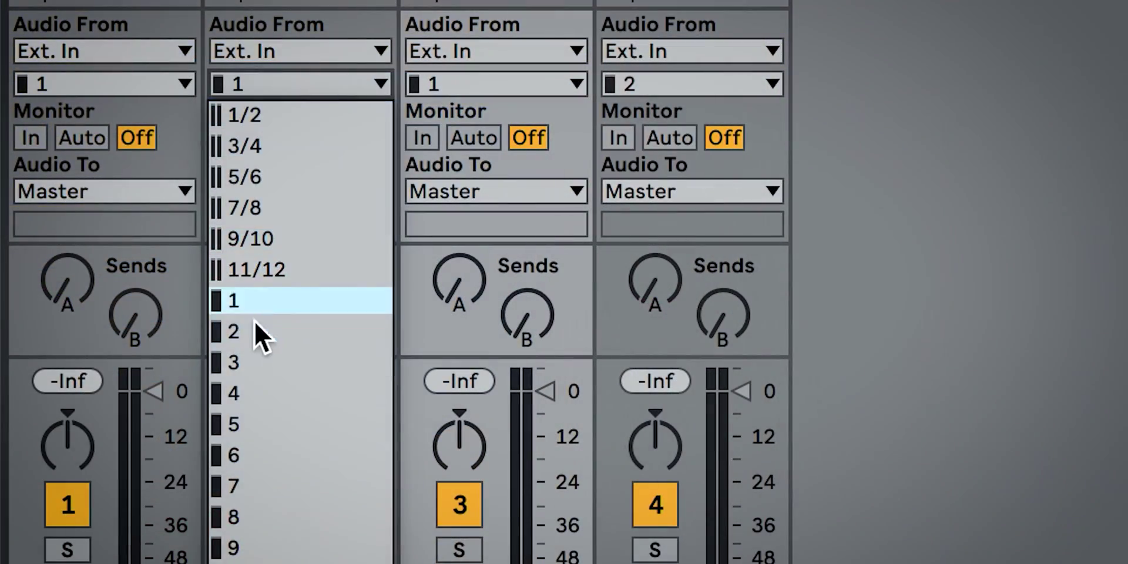
Set the Keys track's input to channel 2 and the Vocals track's to channel 3.
click(254, 331)
click(452, 95)
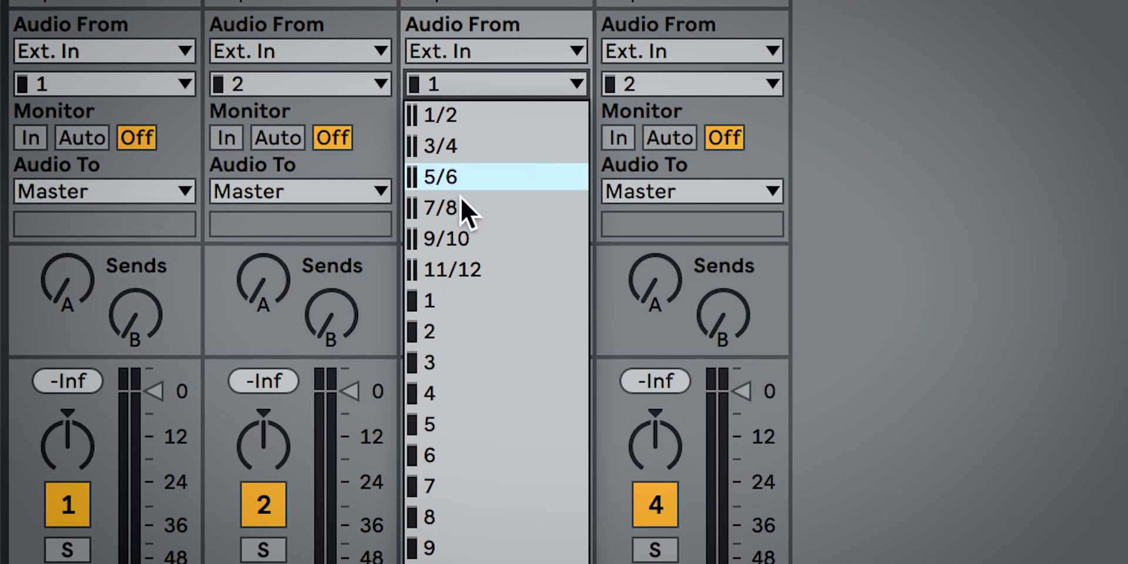
click(455, 358)
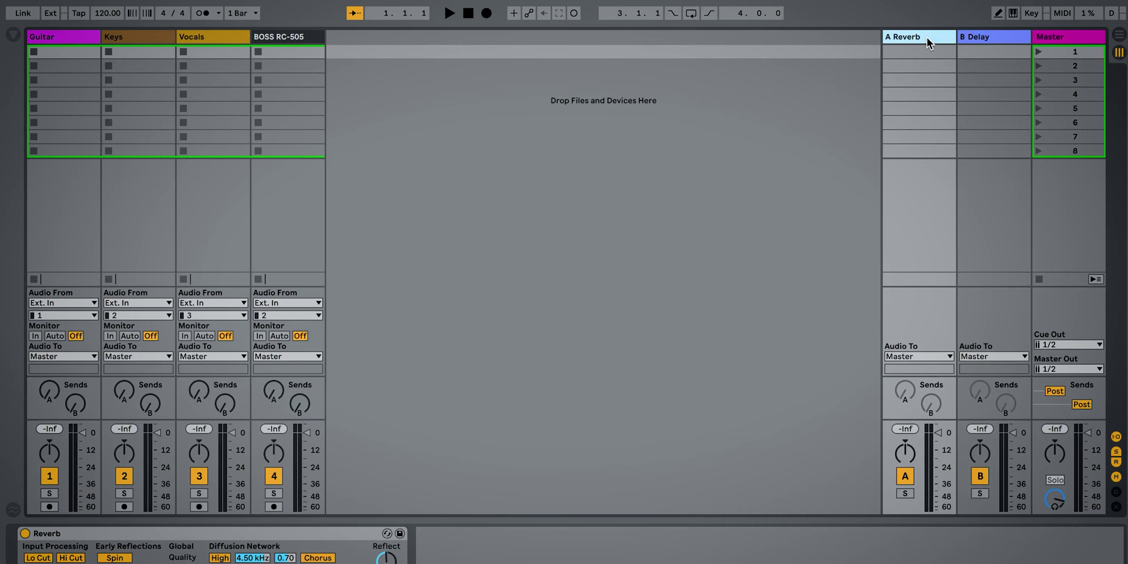
Delete the Reverb and Delay returns and insert a new return named BOSS RC-505 IN.
key(Delete)
key(Delete)
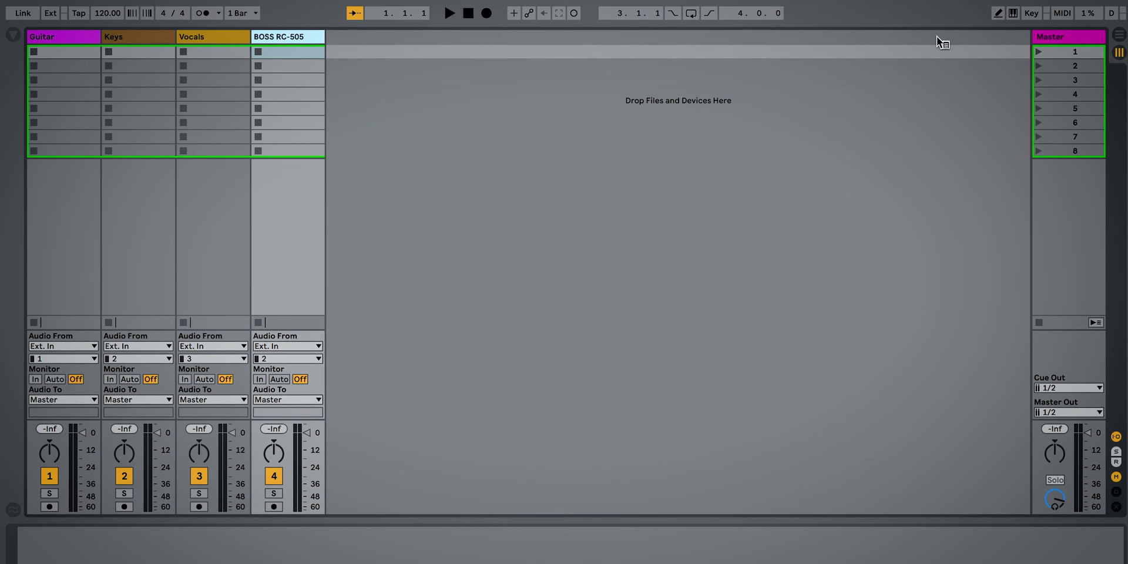
right_click(936, 37)
click(961, 69)
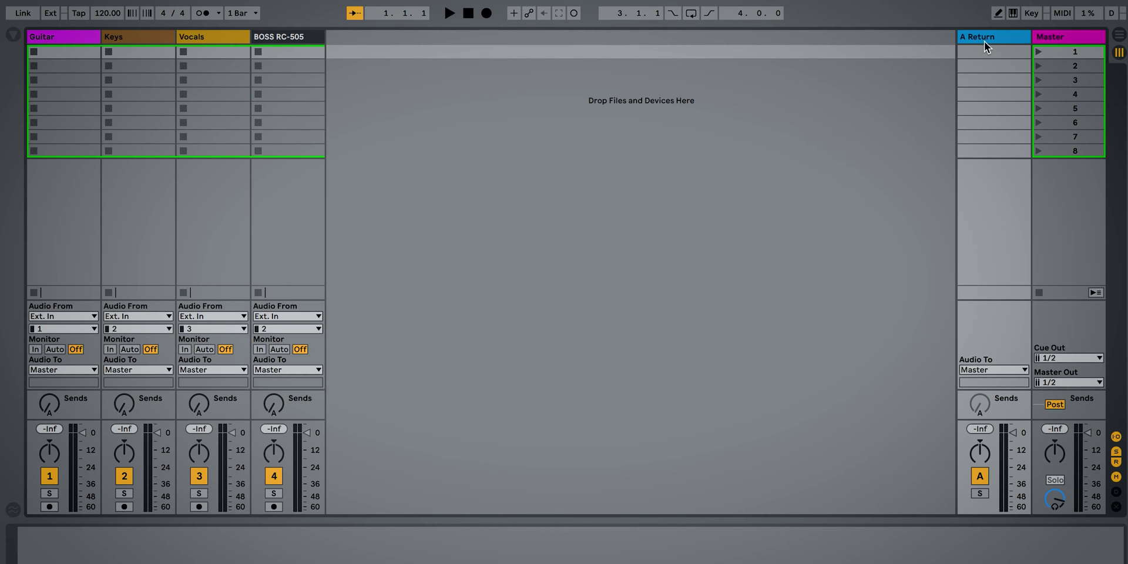
text(BOSS RC-505 IN)
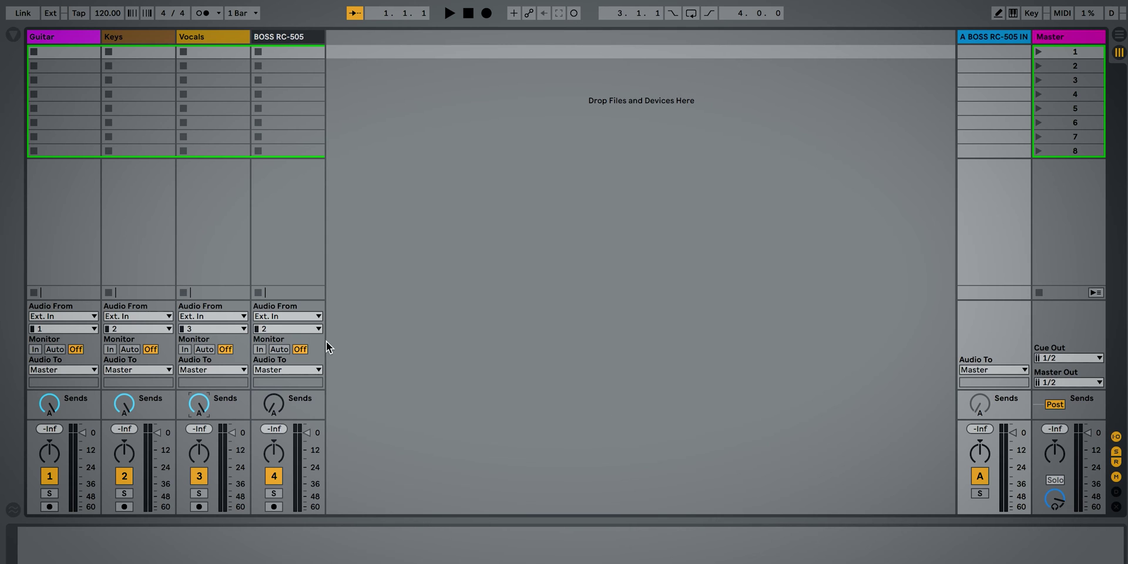
Set the BOSS RC-505 track's input to channels 11/12.
click(310, 329)
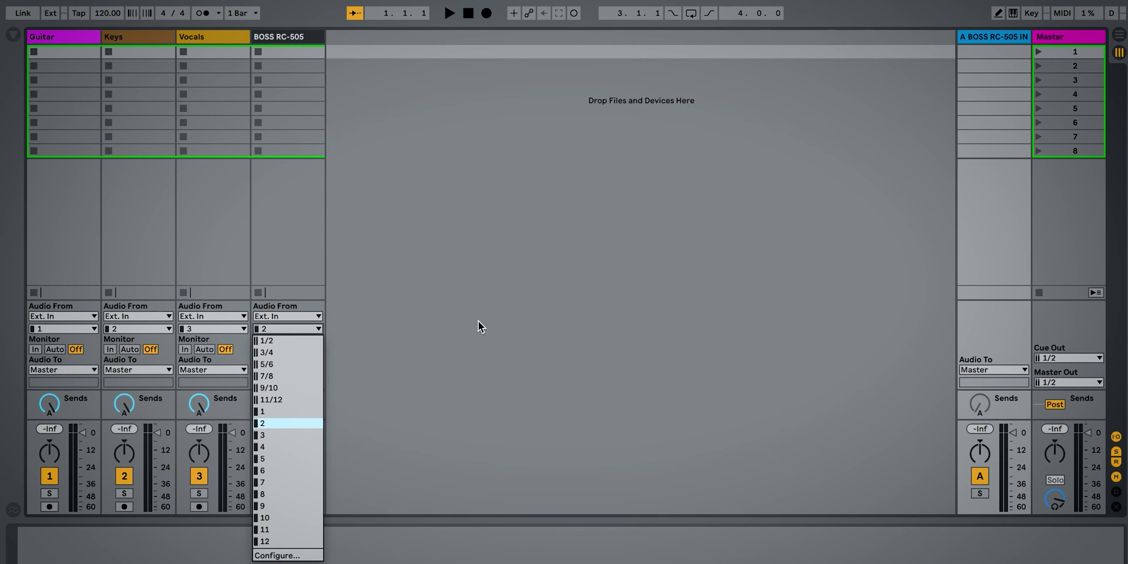
click(517, 322)
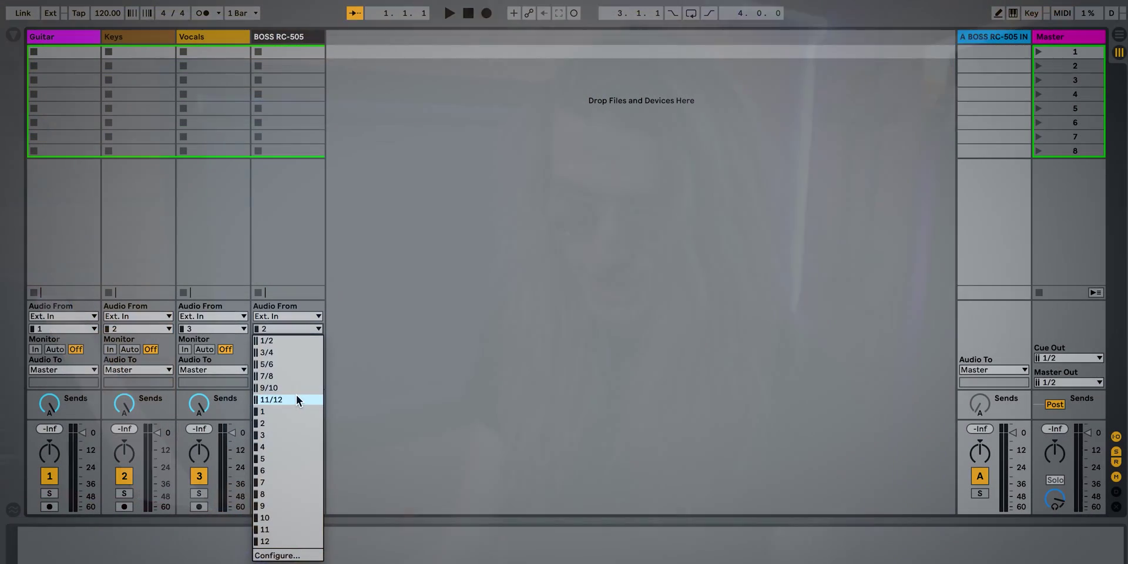
click(296, 395)
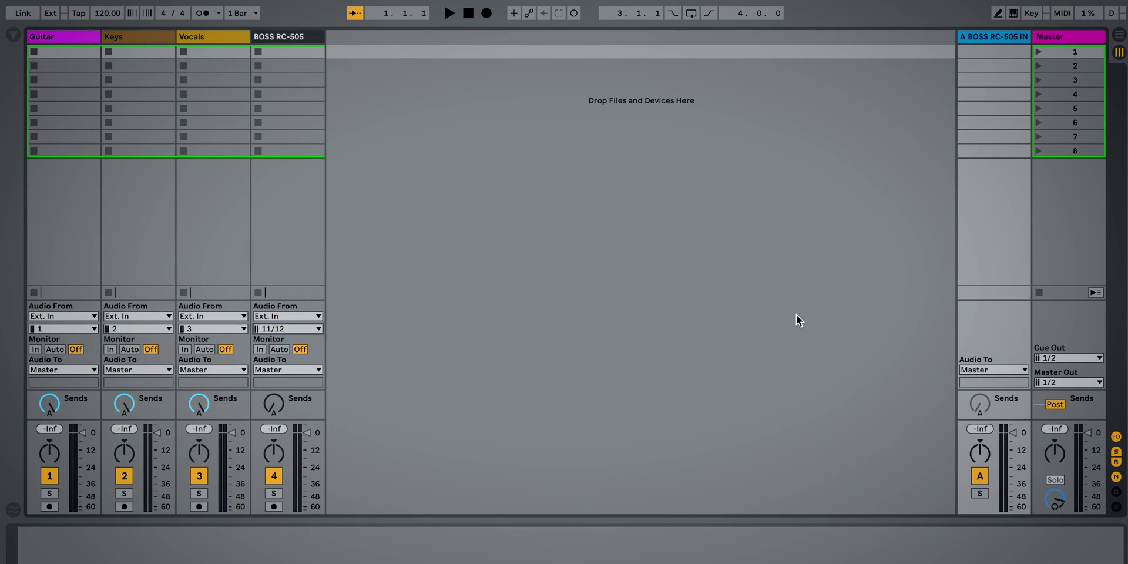
Route the return track to Ext. Out on channels 13/14.
click(992, 366)
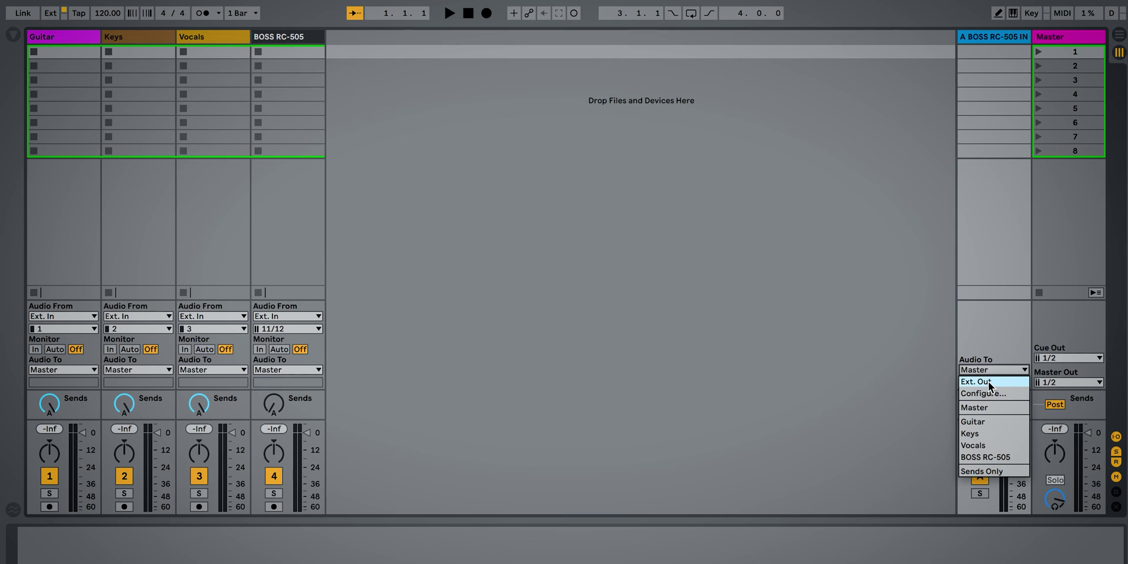
click(990, 383)
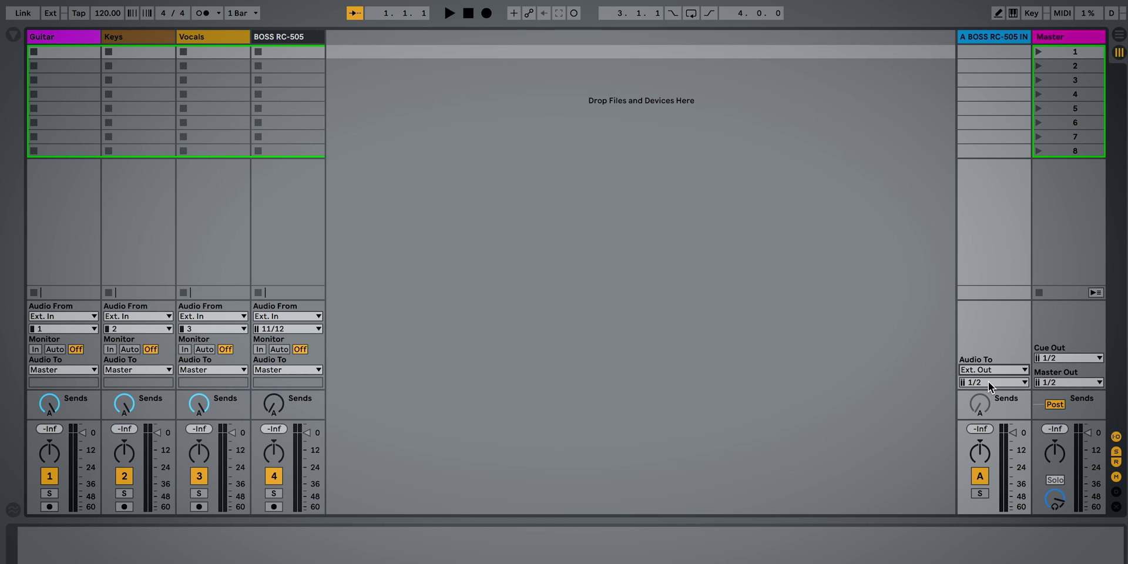
click(989, 382)
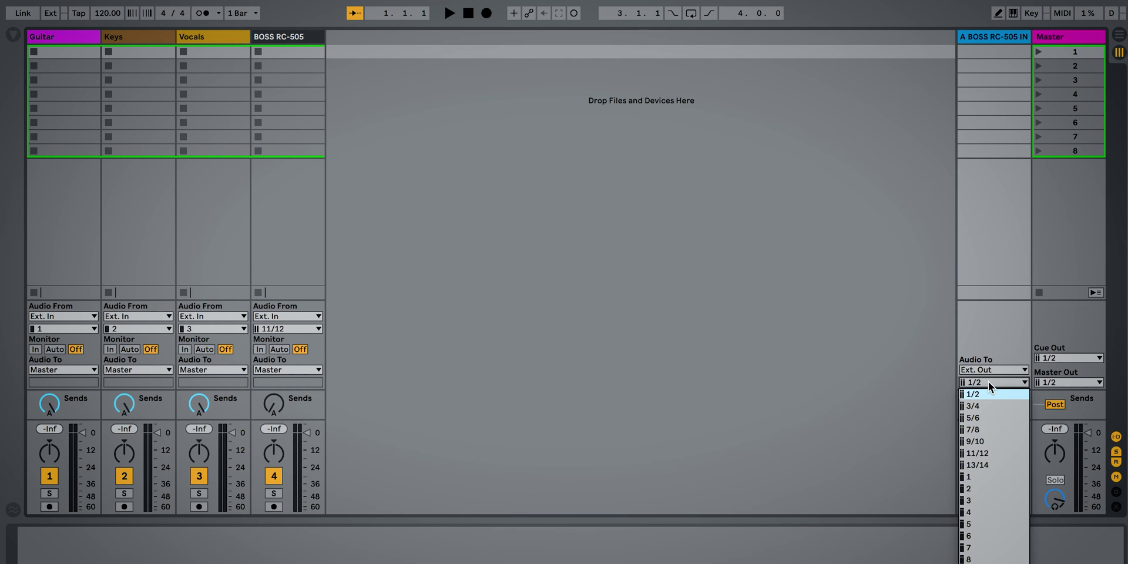
click(979, 466)
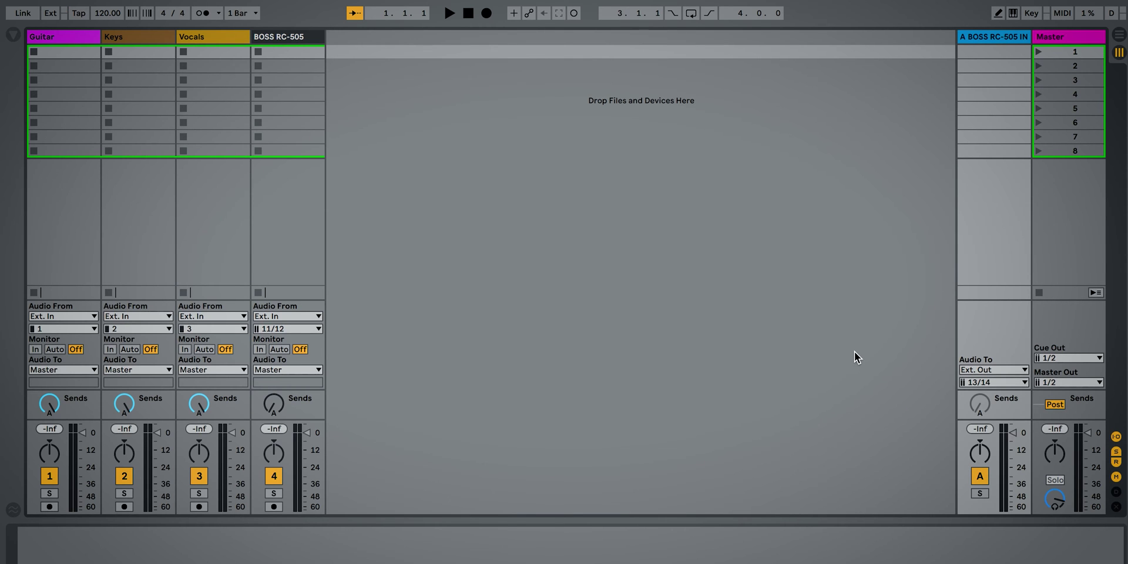